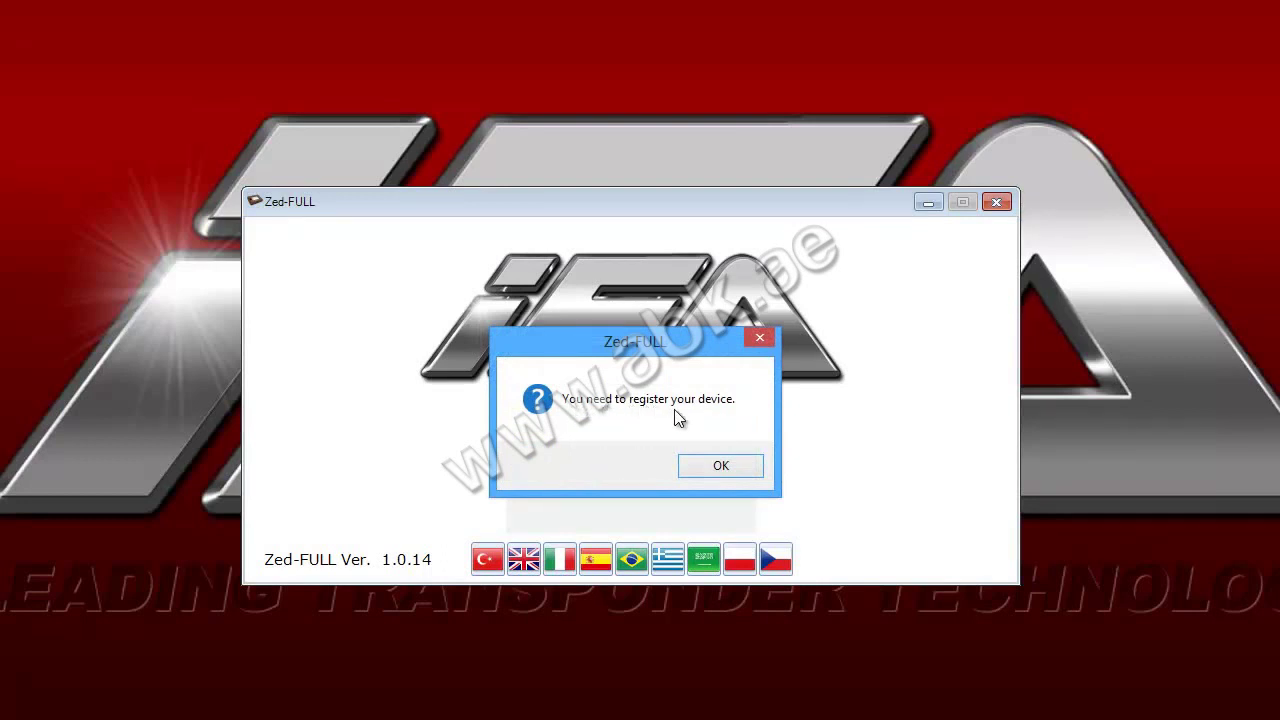
# Dismiss the 'You need to register your device' notice to open the blank Registration Form
pyautogui.click(728, 466)
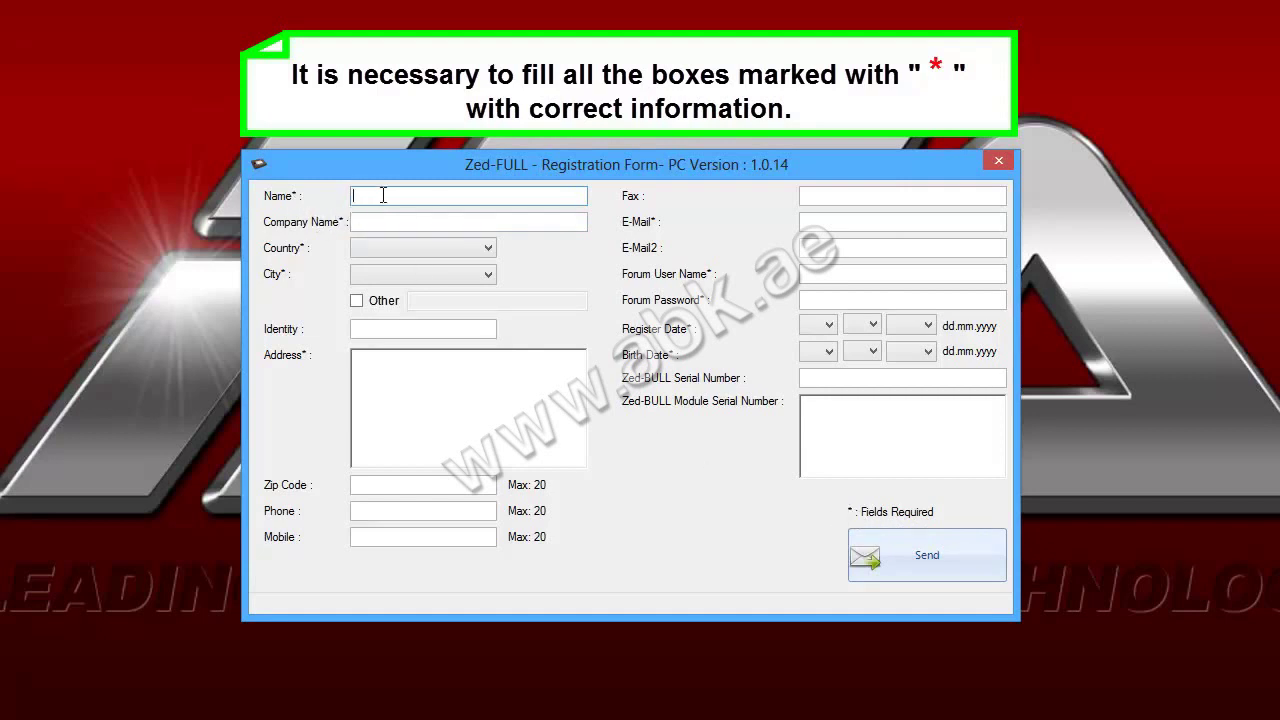
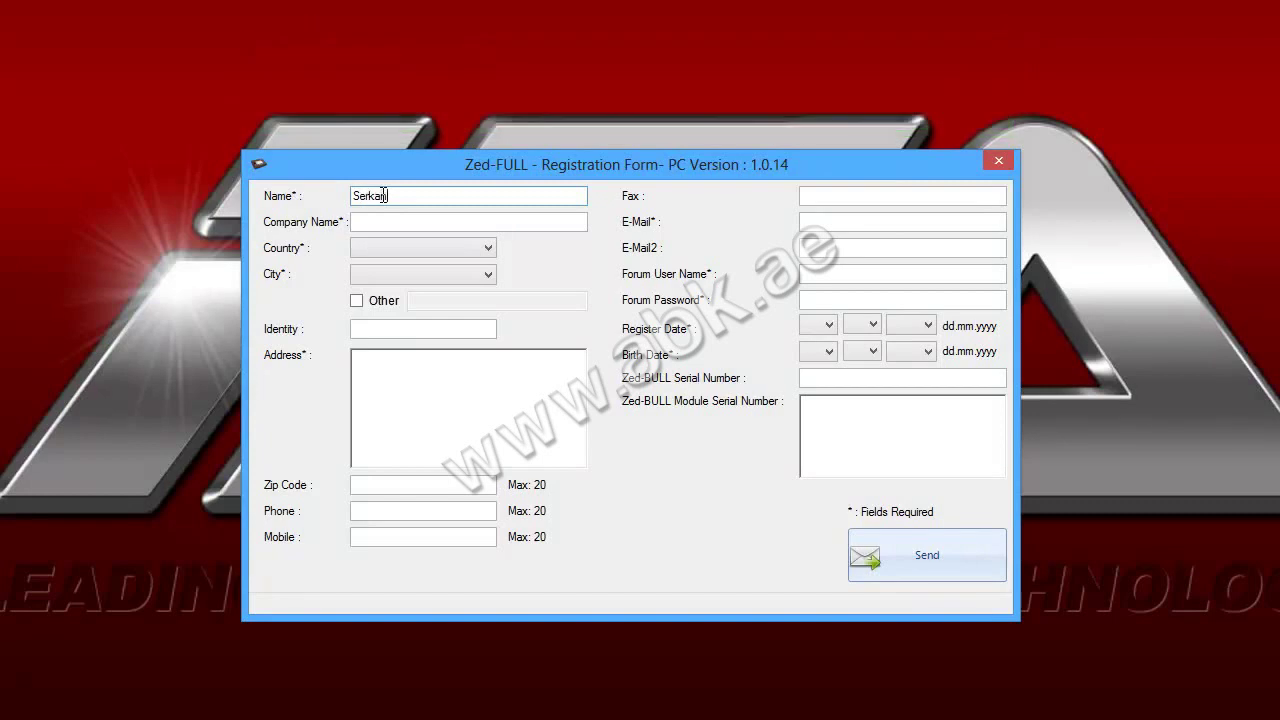
# Enter the registrant's full name and the company name ISTANBUL ELEKTRONIK ANAHTAR
pyautogui.click(375, 222)
pyautogui.write('ISTANBUL ELEKTRONIK ANAHTAR')
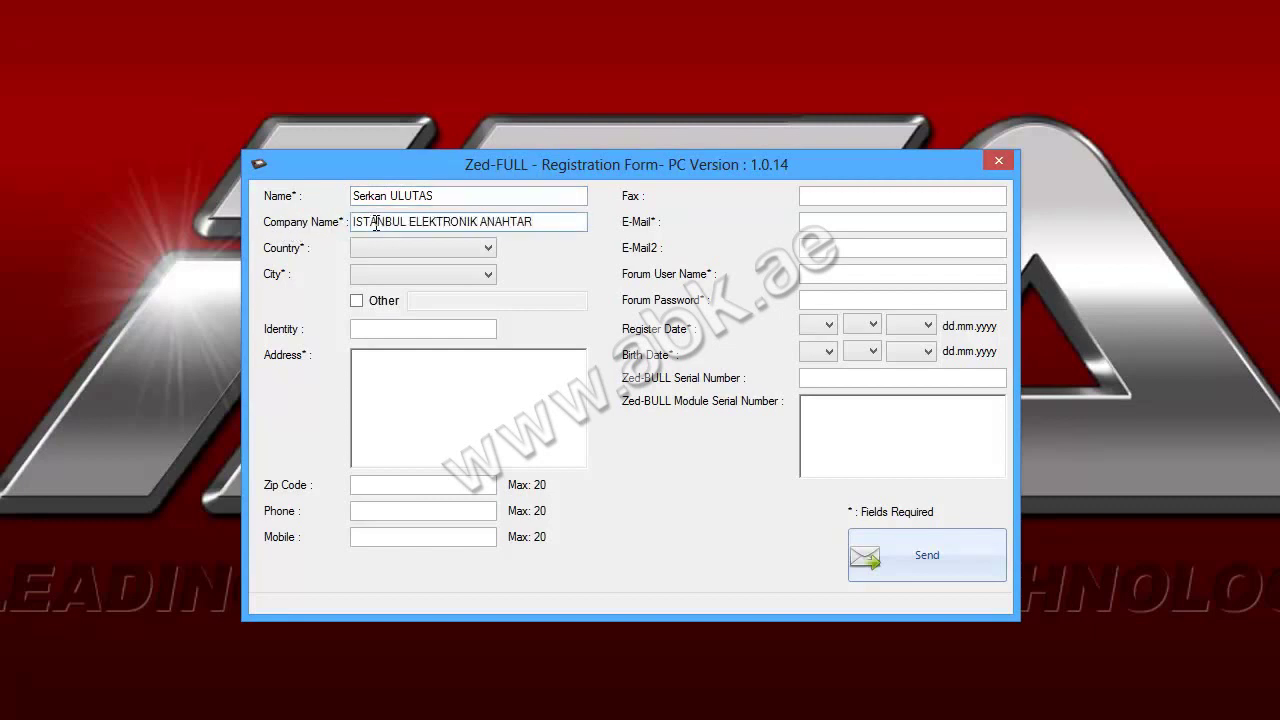
# Choose TURKEY as country and Istanbul as city, leaving Other city unticked
pyautogui.press('Tab')
pyautogui.hotkey('alt', 'Down')
pyautogui.scroll(-20, 305, 255)
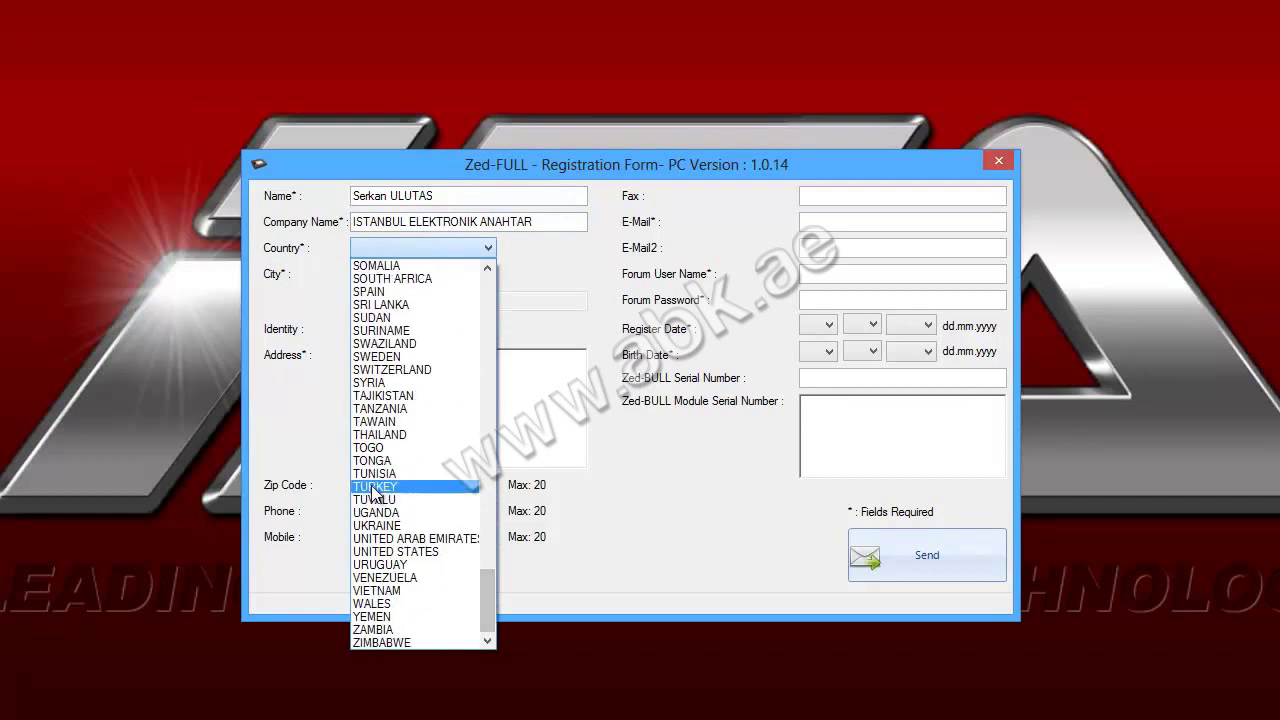
pyautogui.press('Return')
pyautogui.click(403, 275)
pyautogui.scroll(-1, 400, 410)
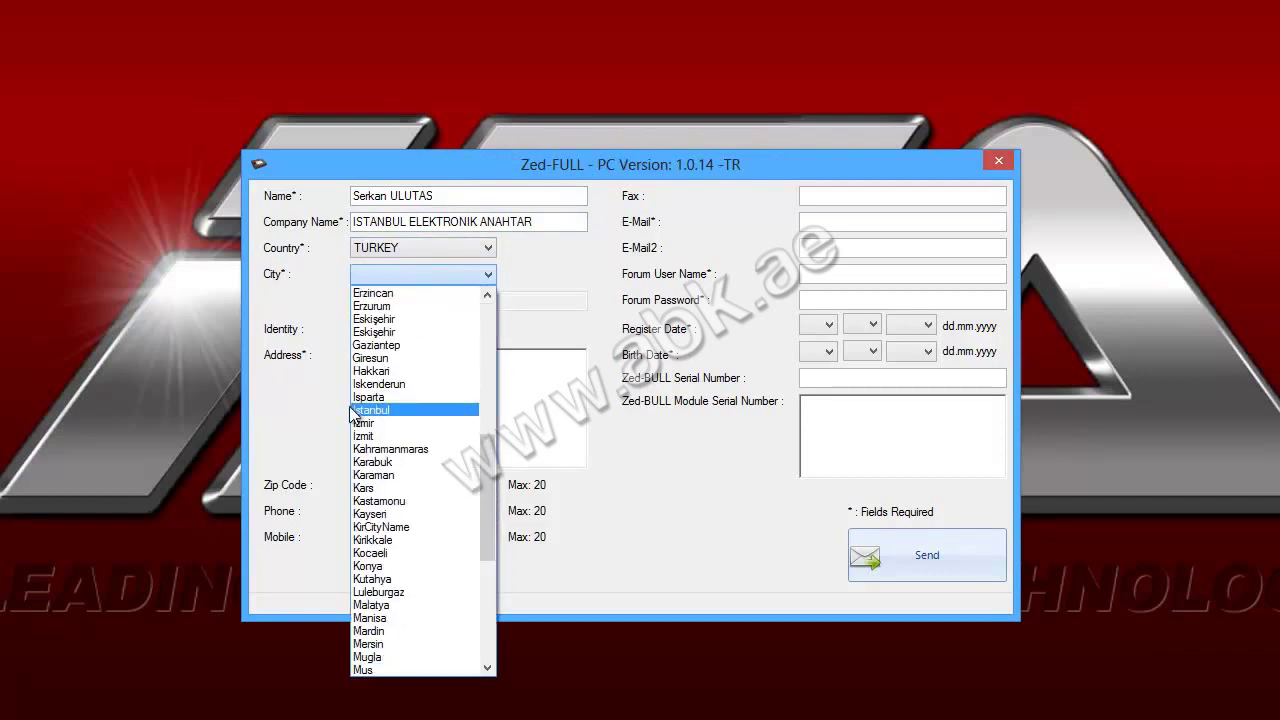
pyautogui.click(397, 412)
pyautogui.click(384, 304)
pyautogui.click(357, 302)
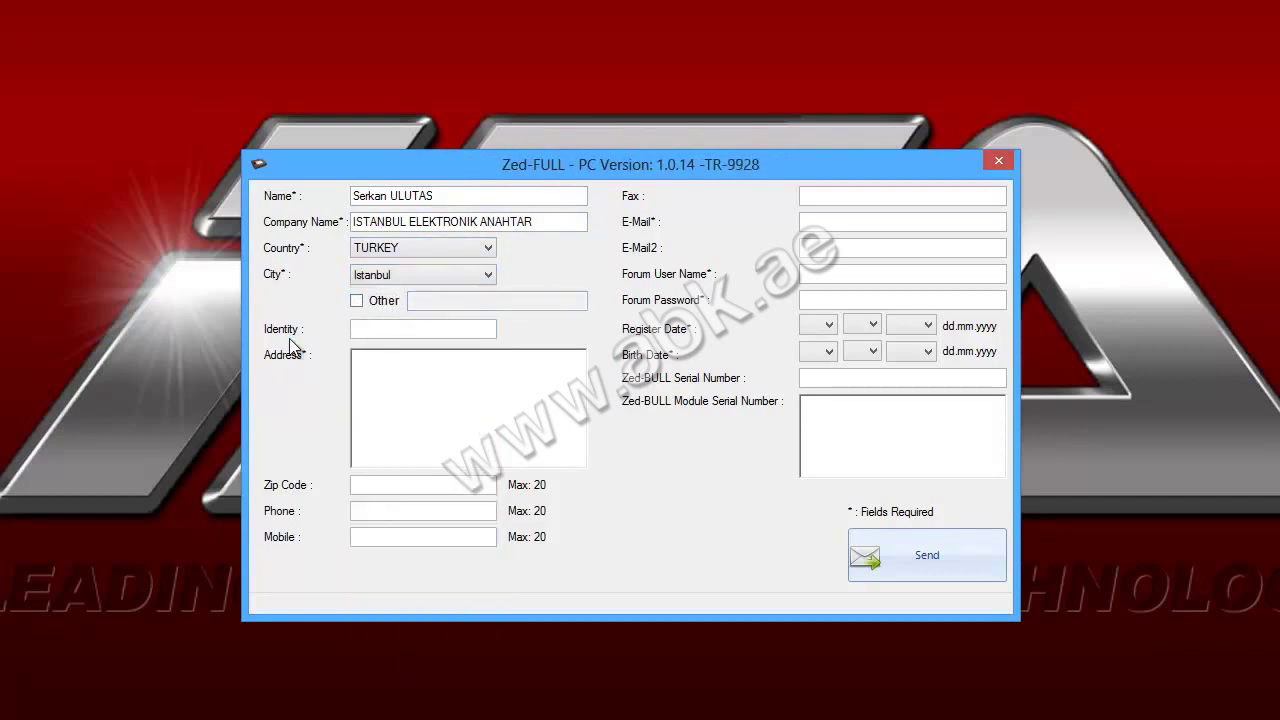
pyautogui.click(371, 330)
# Enter the identity number and the two-line postal address
pyautogui.write('00000000000')
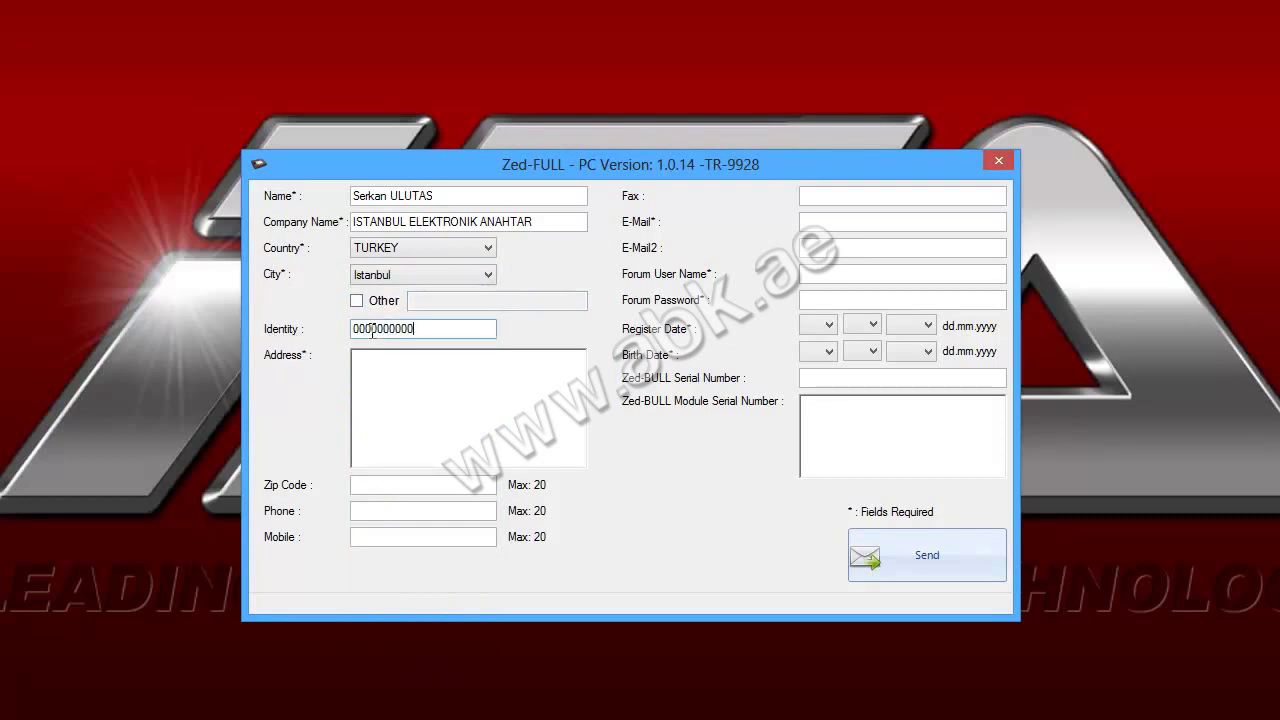
pyautogui.click(399, 365)
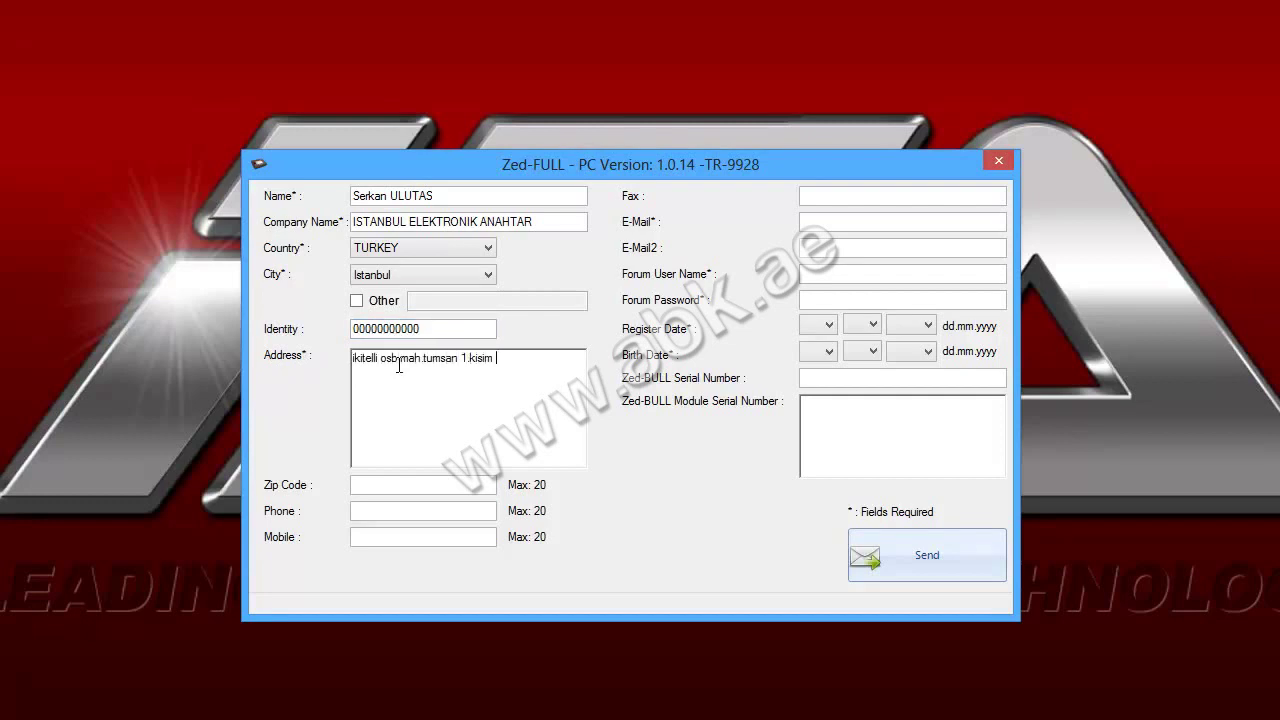
pyautogui.press('Return')
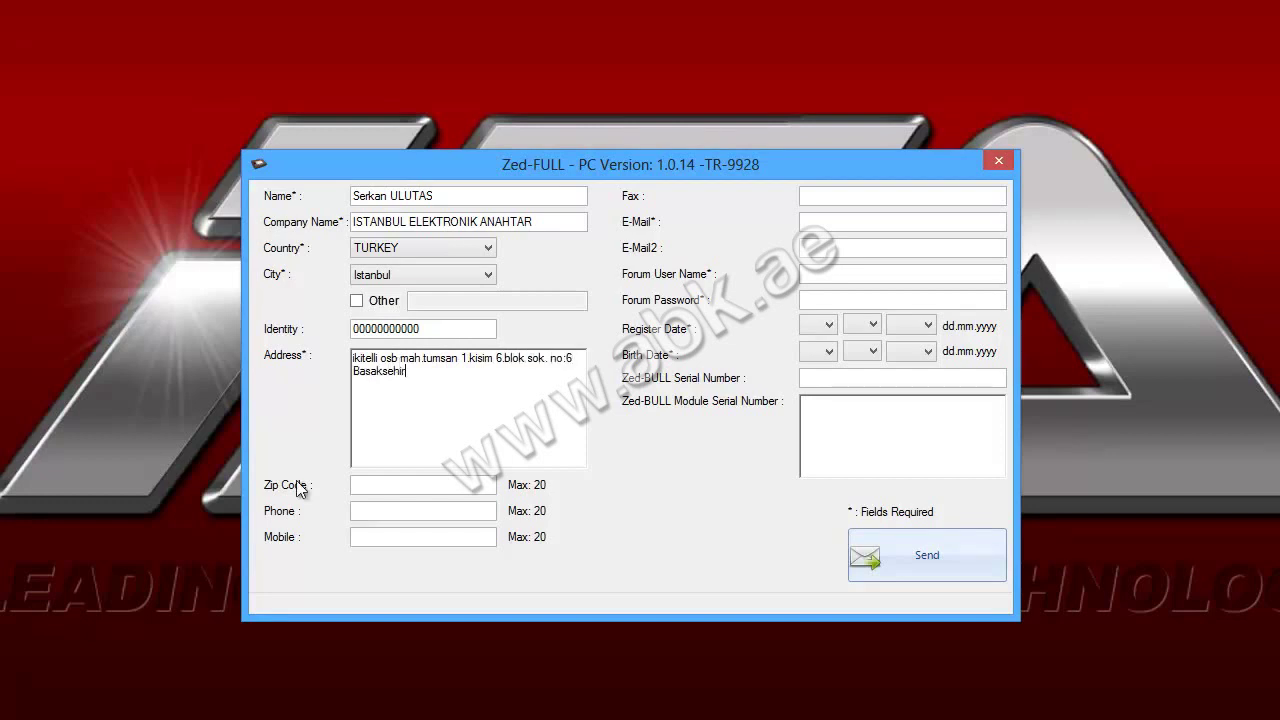
# Fill in the zip code and the phone, mobile and fax numbers
pyautogui.click(382, 482)
pyautogui.write('34490')
pyautogui.click(380, 509)
pyautogui.click(357, 536)
pyautogui.write('+905430000000')
pyautogui.click(843, 195)
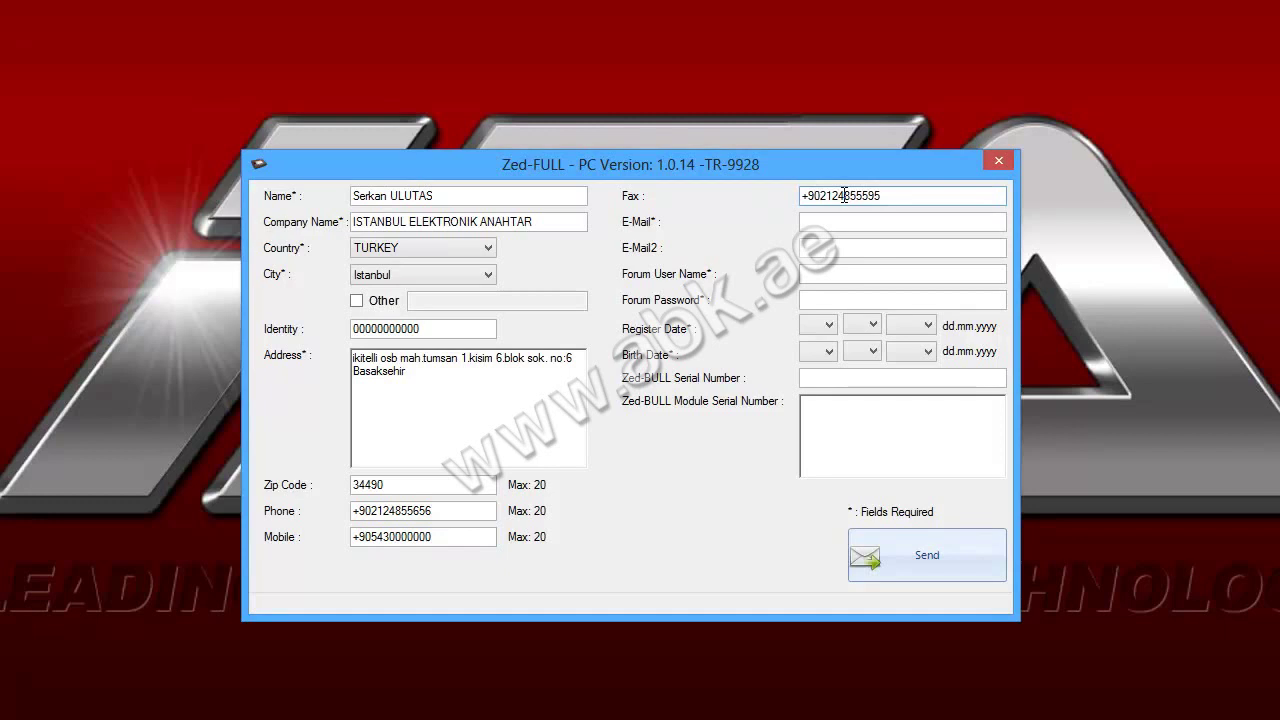
# Enter both e-mail addresses and the forum password
pyautogui.click(837, 220)
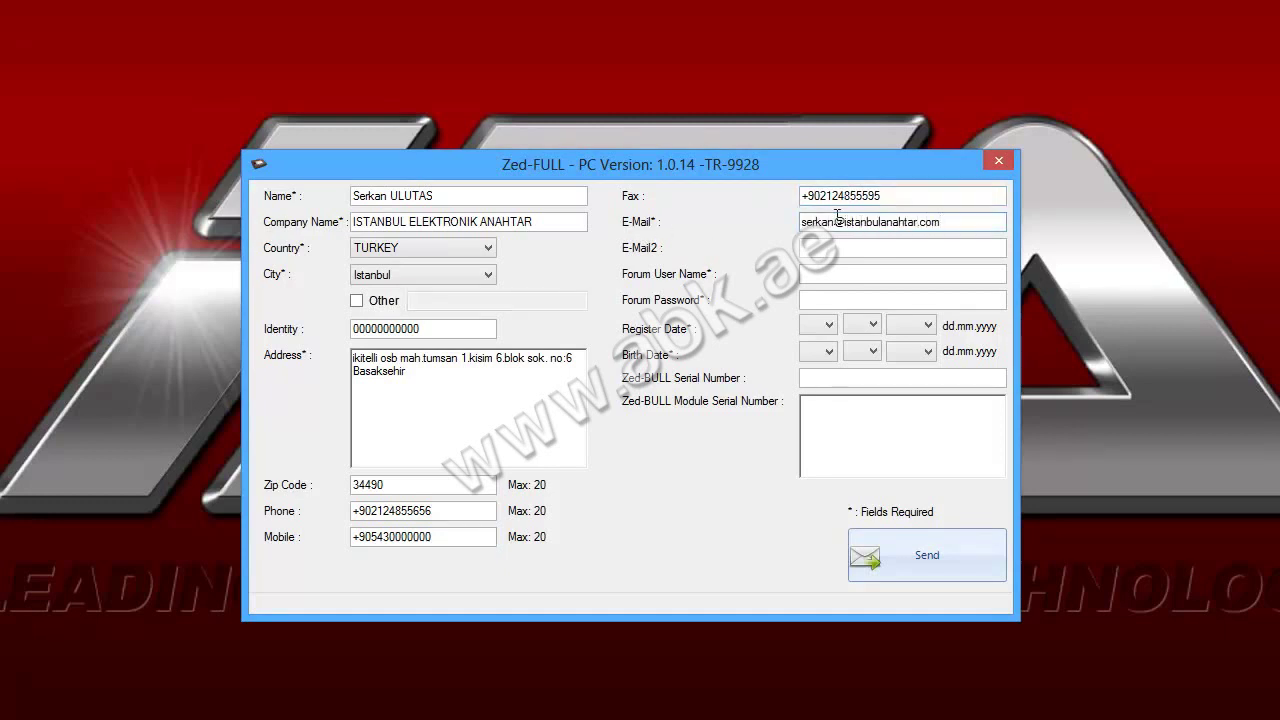
pyautogui.click(865, 247)
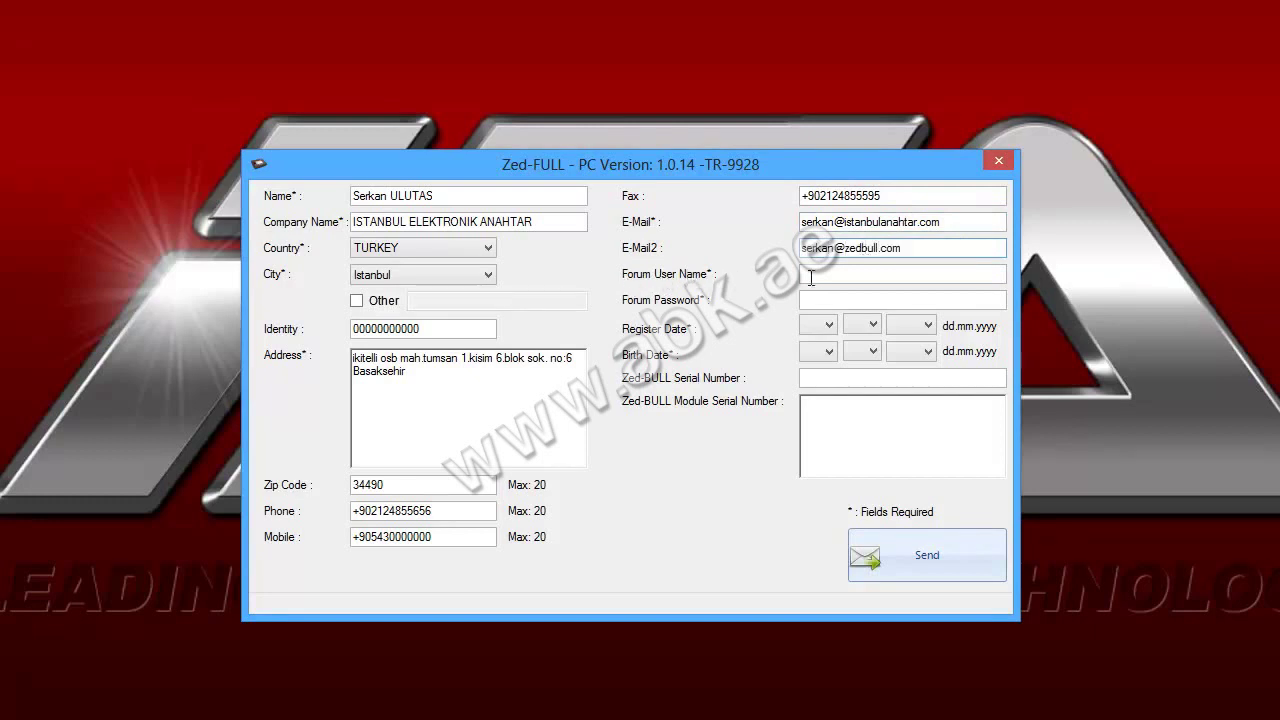
pyautogui.click(825, 278)
pyautogui.press('Tab')
pyautogui.write('******')
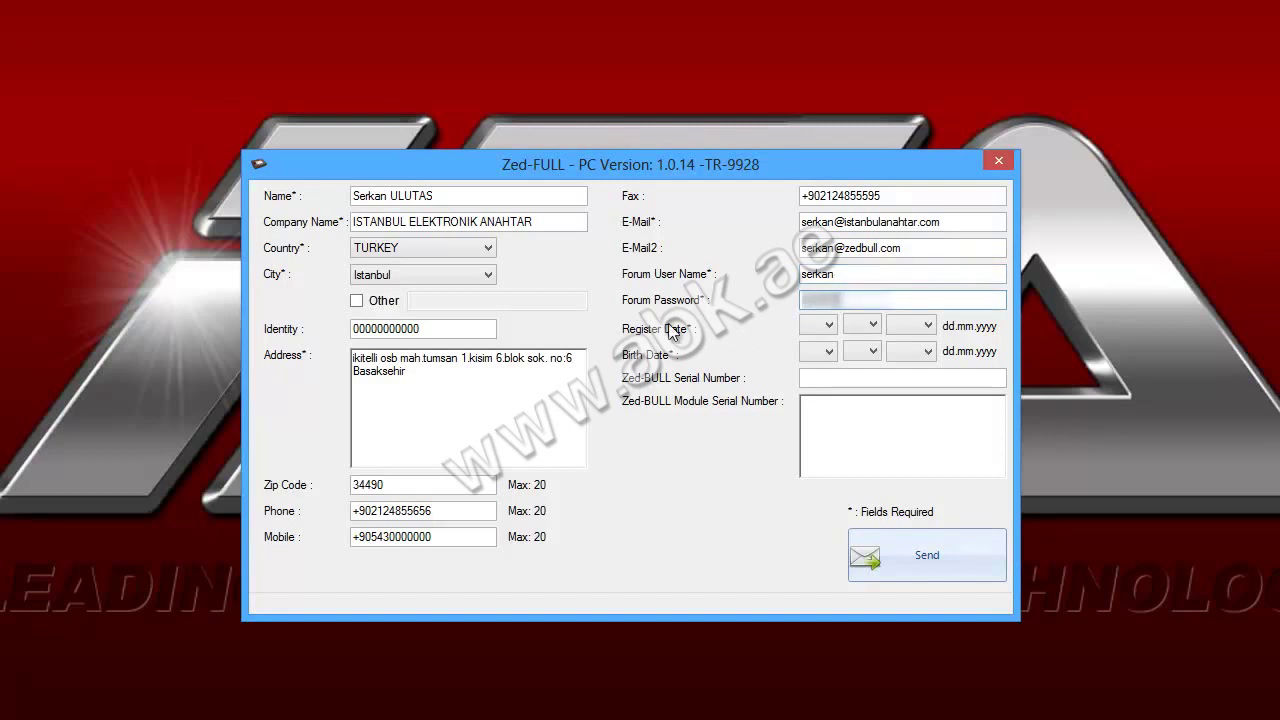
# Set the register date to 01.11.2013
pyautogui.click(817, 325)
pyautogui.click(816, 341)
pyautogui.click(862, 325)
pyautogui.click(852, 471)
pyautogui.click(910, 325)
pyautogui.click(905, 341)
# Set the birth date and enter the Zed-BULL serial number
pyautogui.click(817, 351)
pyautogui.click(808, 473)
pyautogui.click(862, 351)
pyautogui.click(857, 500)
pyautogui.click(910, 351)
pyautogui.moveTo(929, 412); pyautogui.dragTo(922, 610)
pyautogui.click(902, 591)
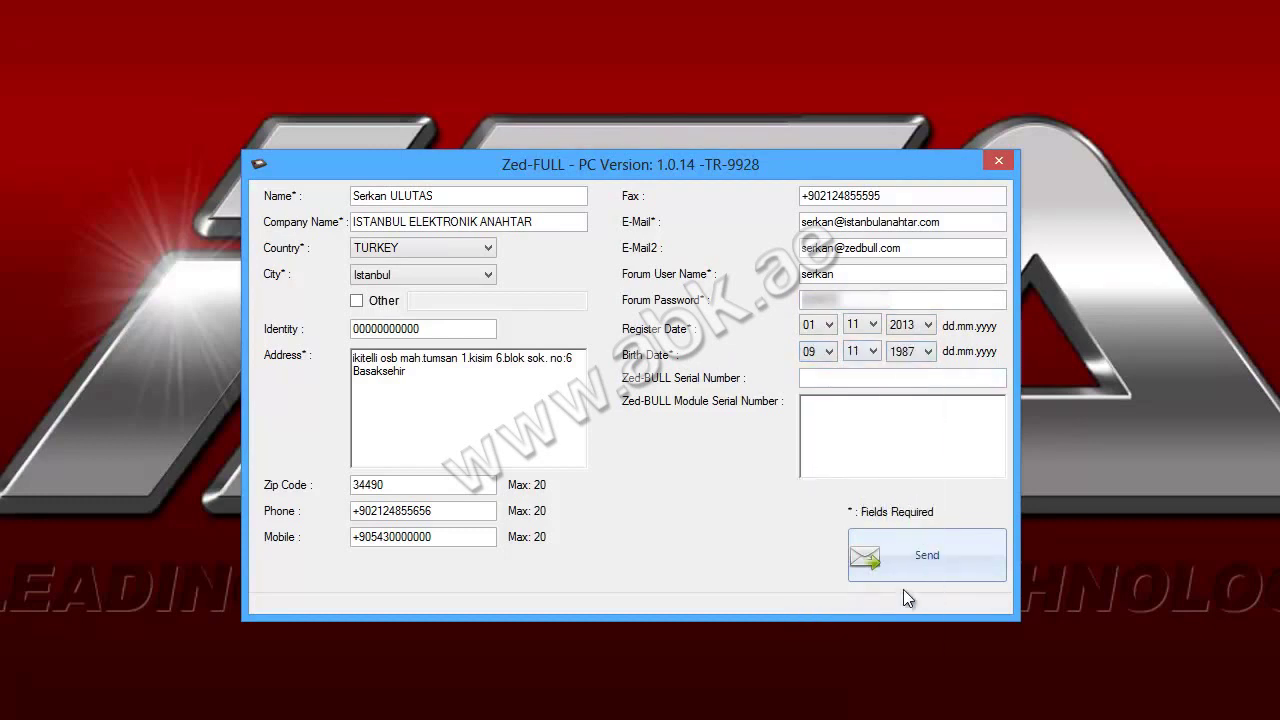
pyautogui.click(817, 378)
pyautogui.write('330D')
pyautogui.write('12A000000000')
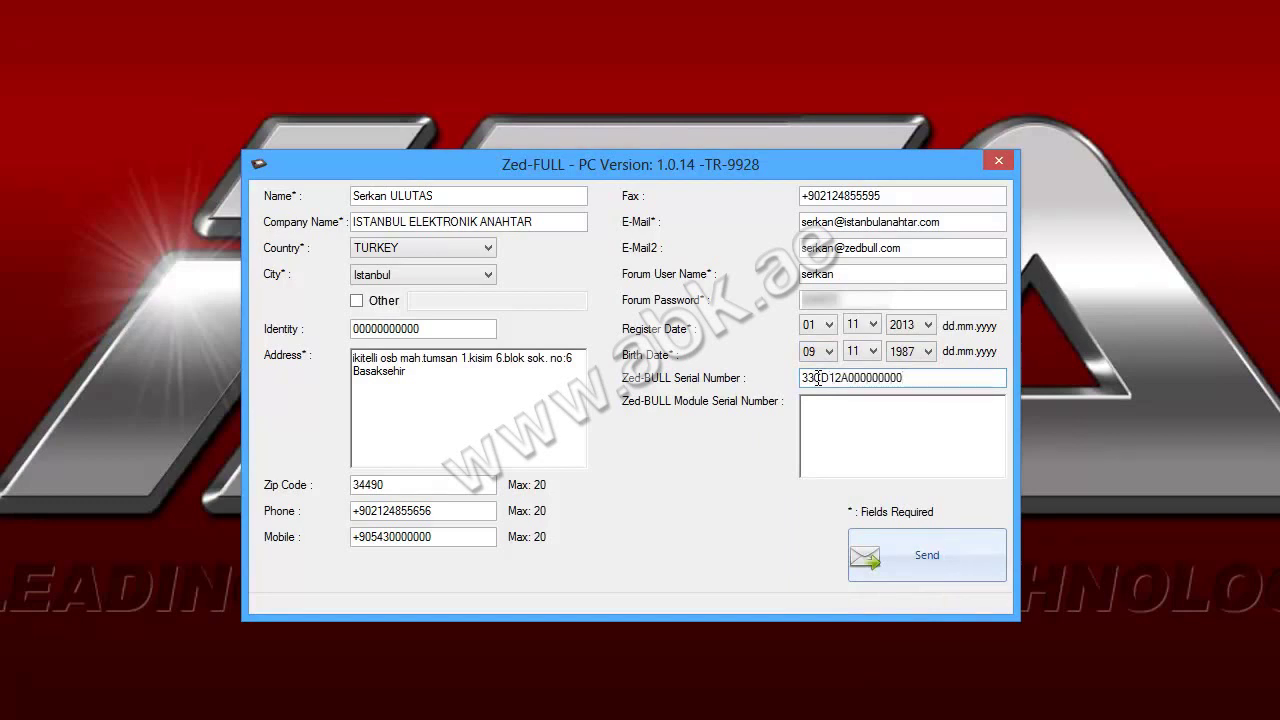
# Enter the module serial numbers for the OBD A, OBD-B and ZED-PROG modules
pyautogui.click(849, 430)
pyautogui.write('OBD ')
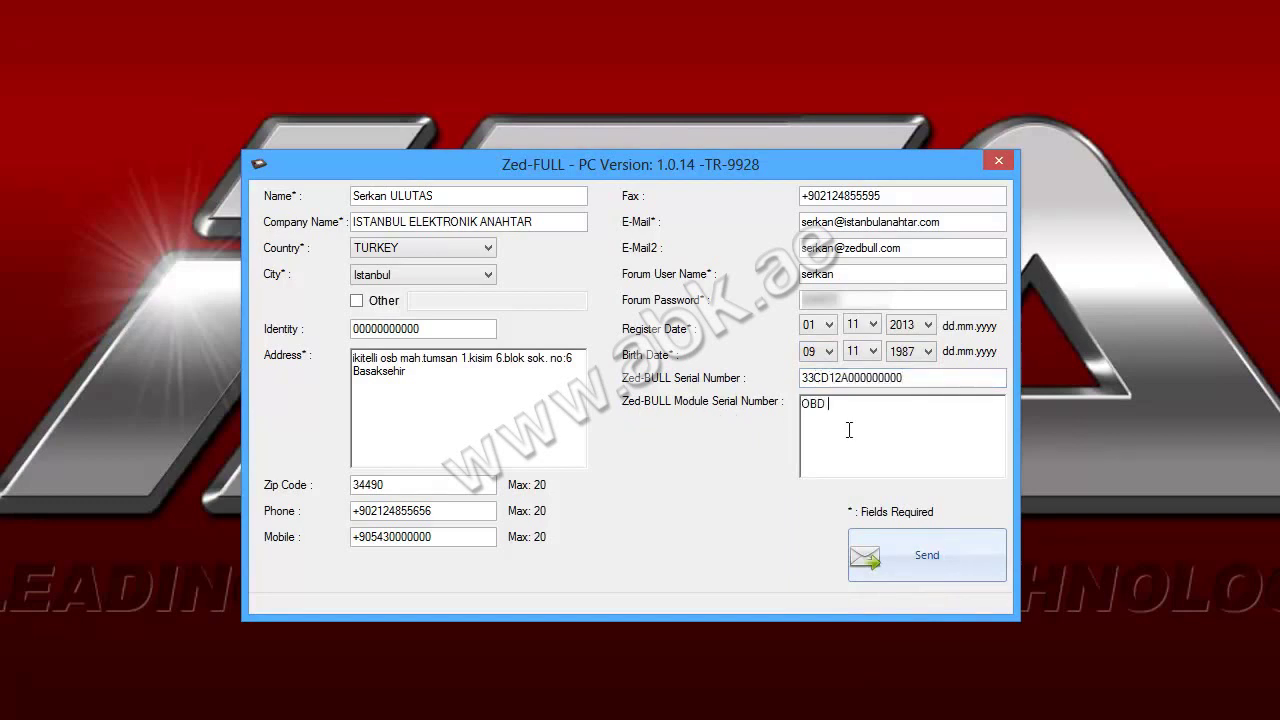
pyautogui.write('A :65655-OBD-B:12345-ZED-PROG :54321')
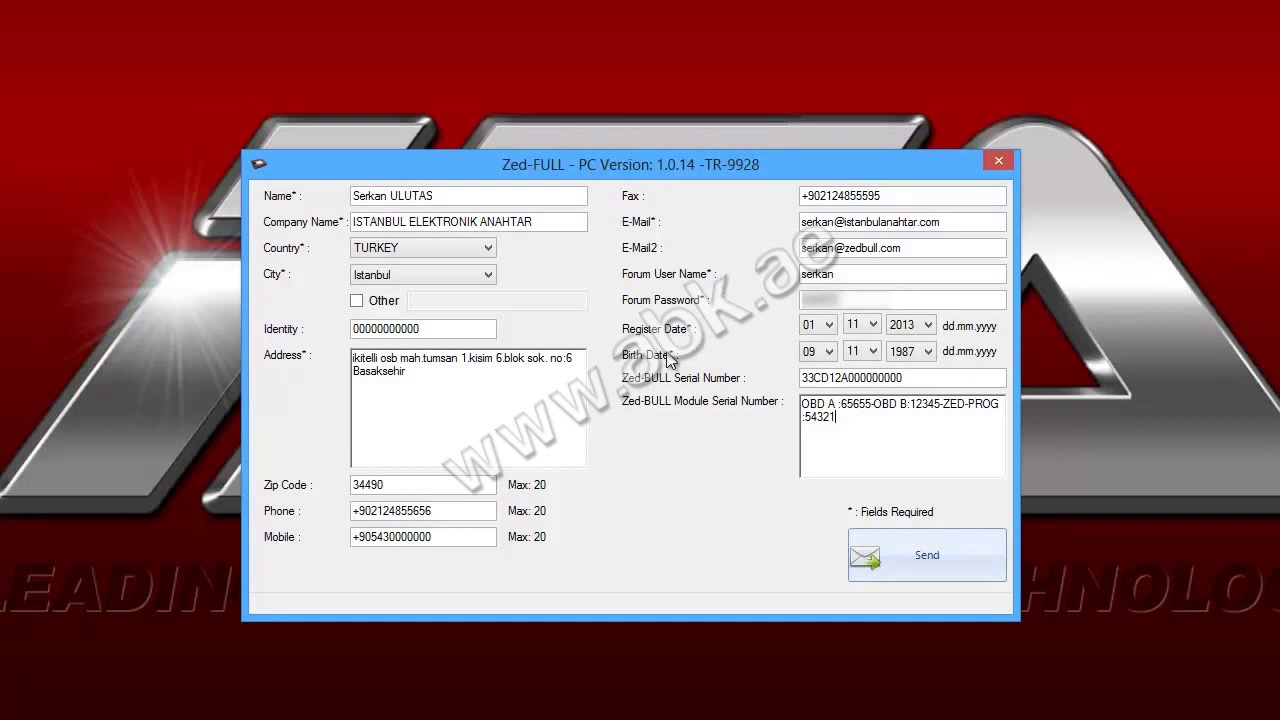
# Send the registration form and confirm the 'Activation mail is sent' notice
pyautogui.click(900, 559)
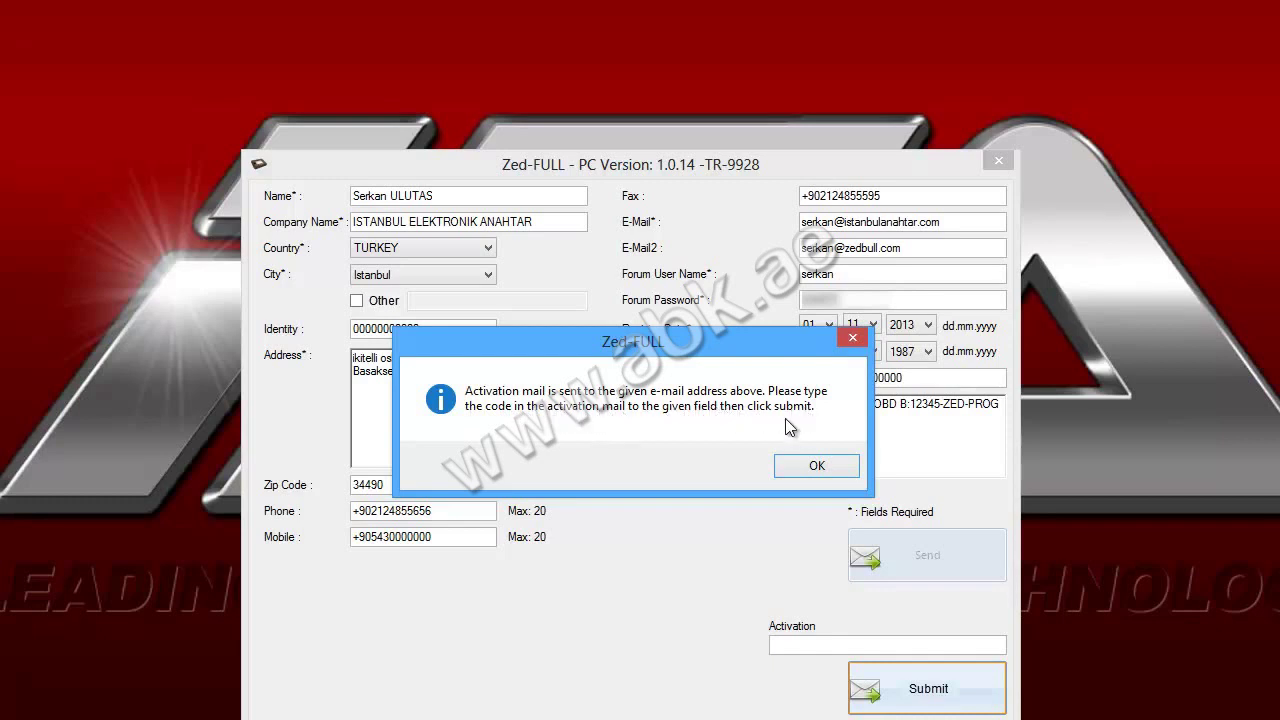
pyautogui.click(817, 468)
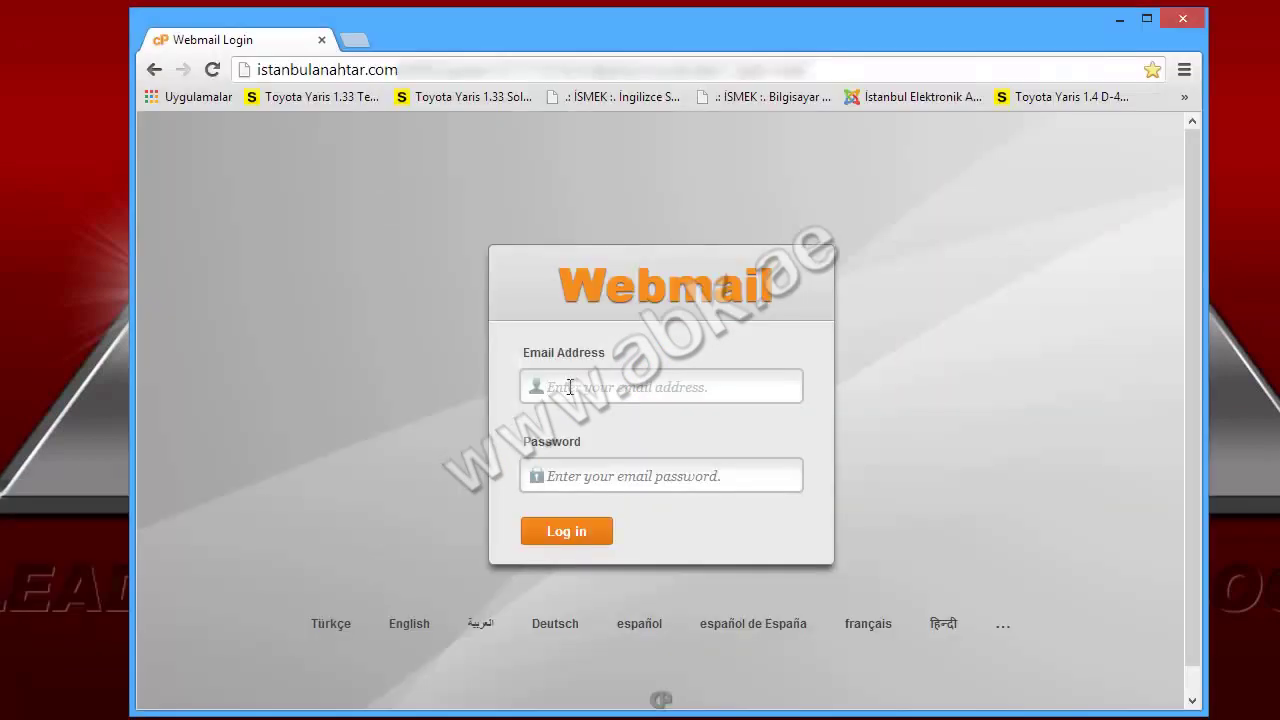
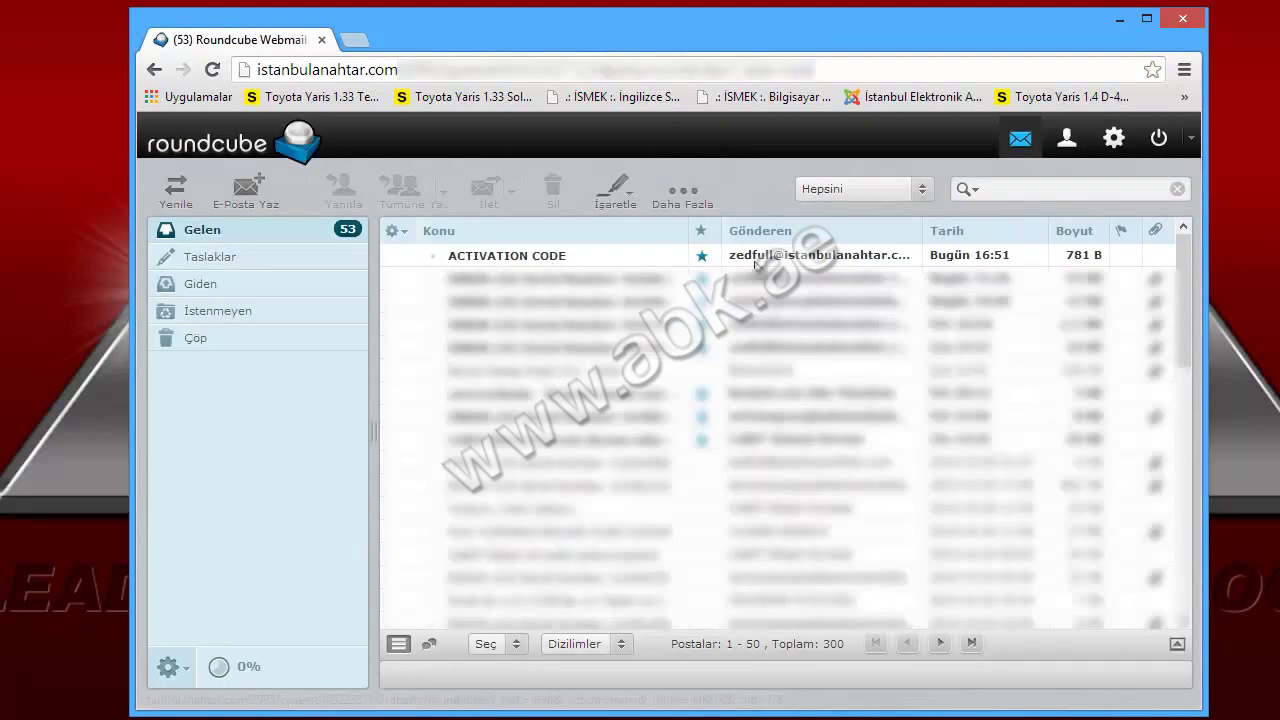
# Open the ACTIVATION CODE email in Roundcube and copy its activation code with Kopyala
pyautogui.doubleClick(571, 262)
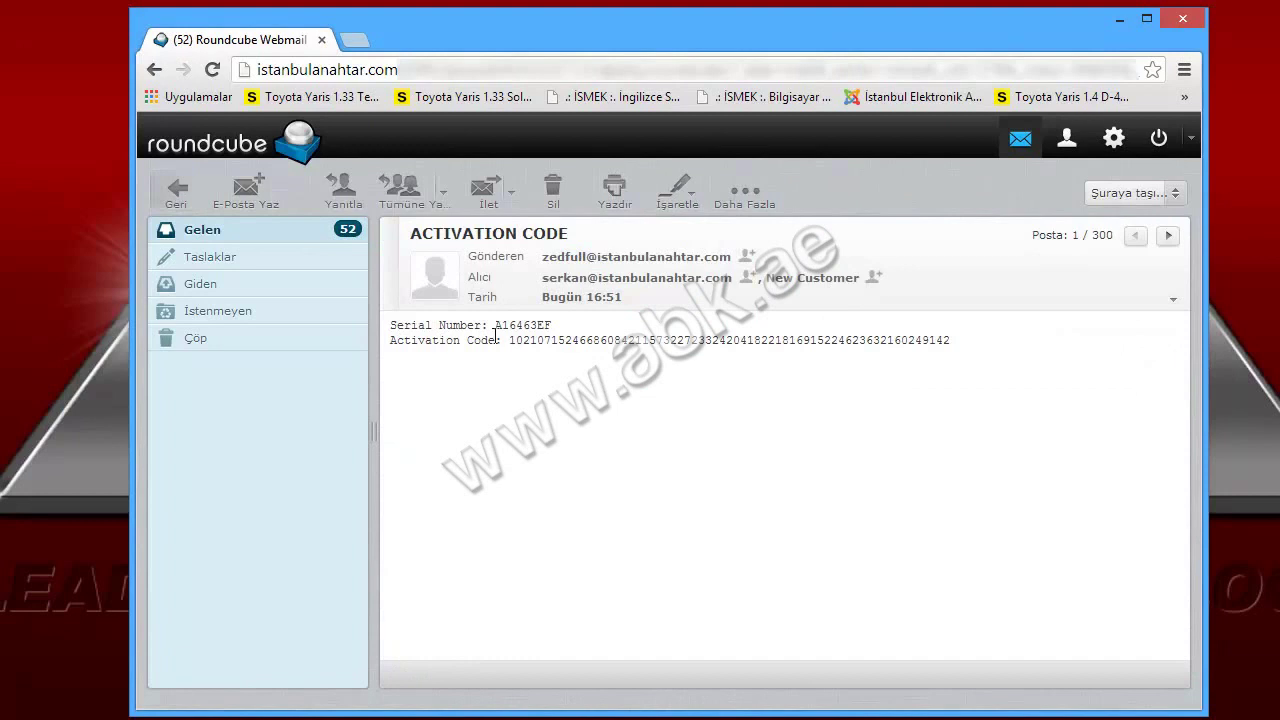
pyautogui.moveTo(510, 340); pyautogui.dragTo(953, 342)
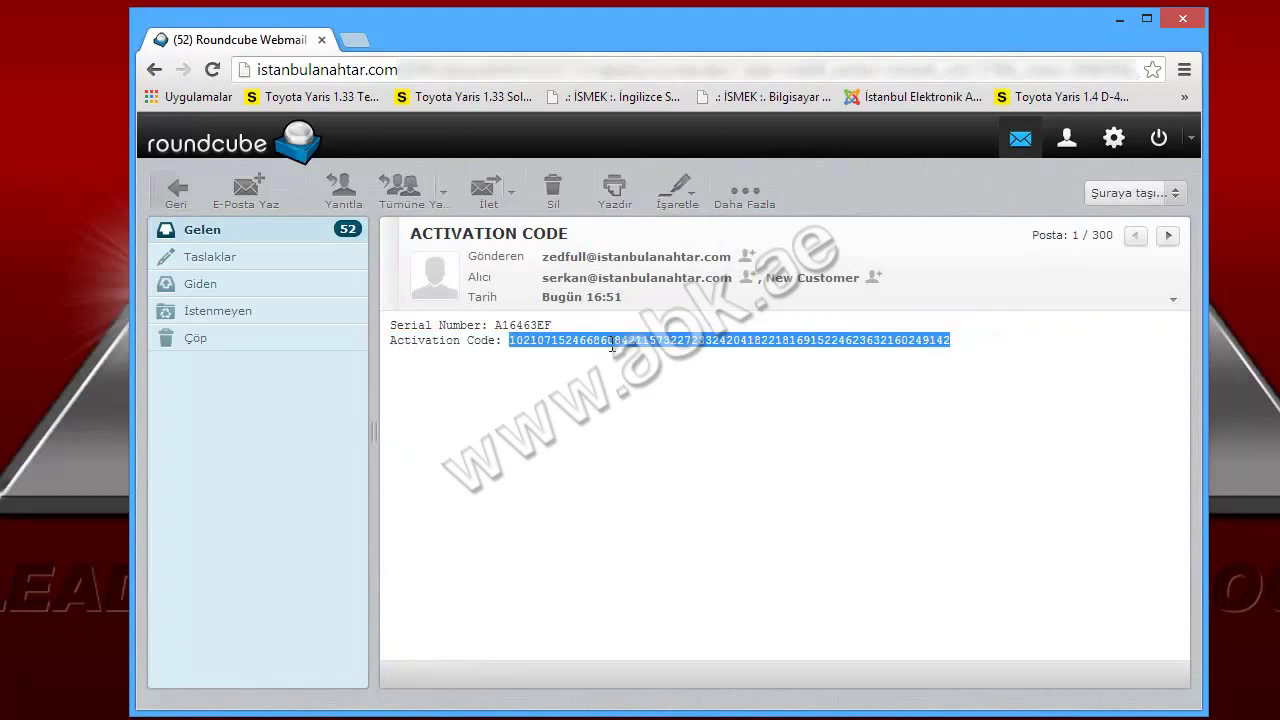
pyautogui.rightClick(672, 357)
pyautogui.click(700, 355)
# Minimize the browser and bring up paste options in Zed-FULL's Activation field
pyautogui.click(1118, 18)
pyautogui.click(800, 550)
pyautogui.rightClick(800, 550)
# Paste and submit the activation code, accept the Use Condition terms, and confirm the success message
pyautogui.click(850, 636)
pyautogui.click(928, 596)
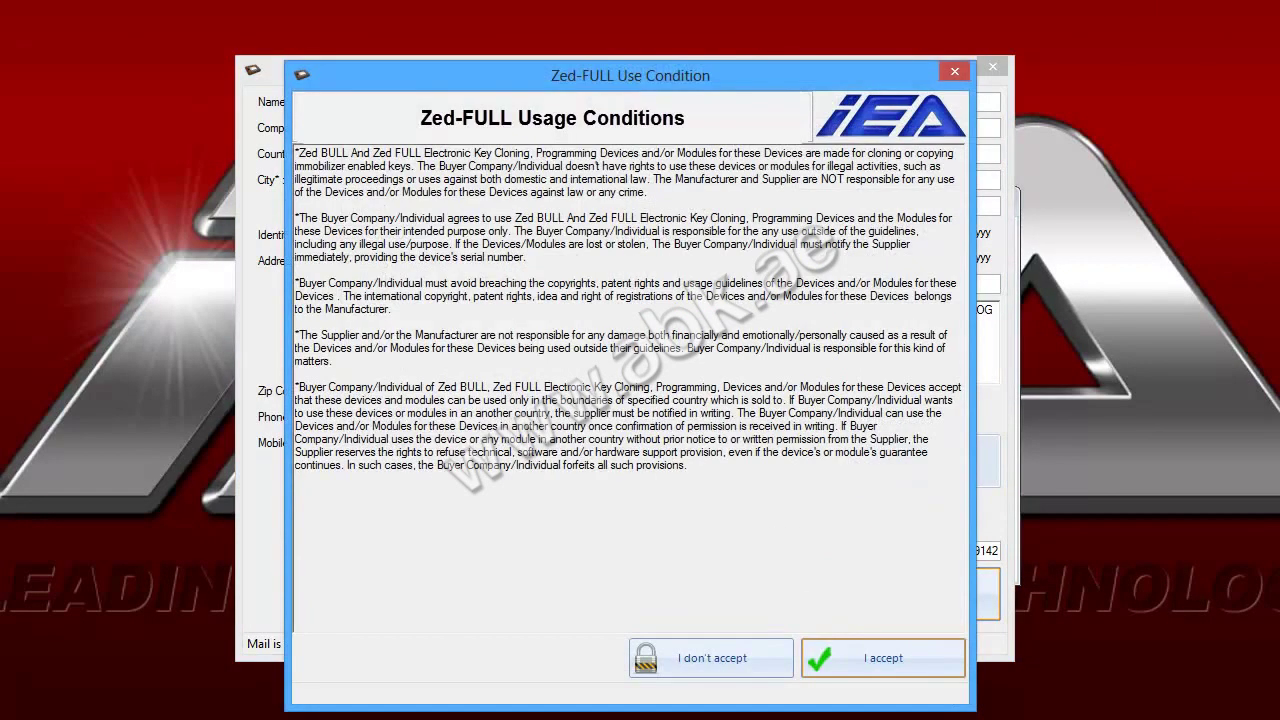
pyautogui.moveTo(296, 153); pyautogui.dragTo(847, 108)
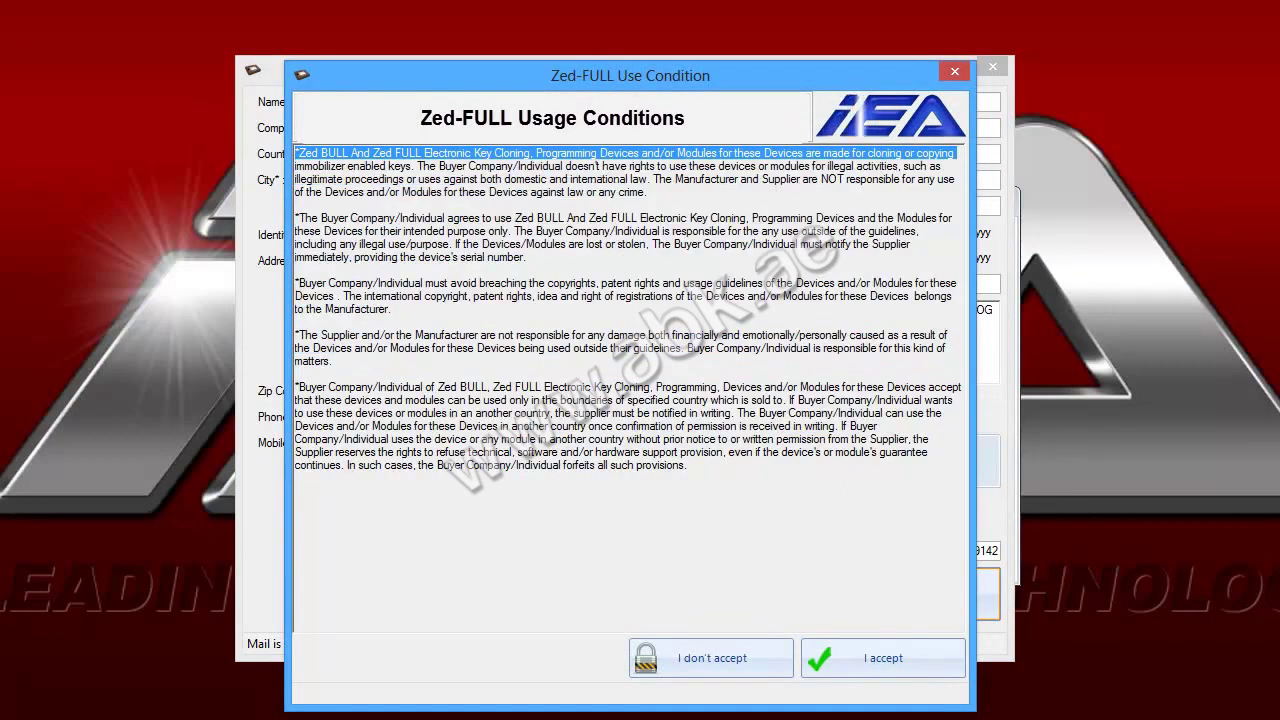
pyautogui.click(881, 657)
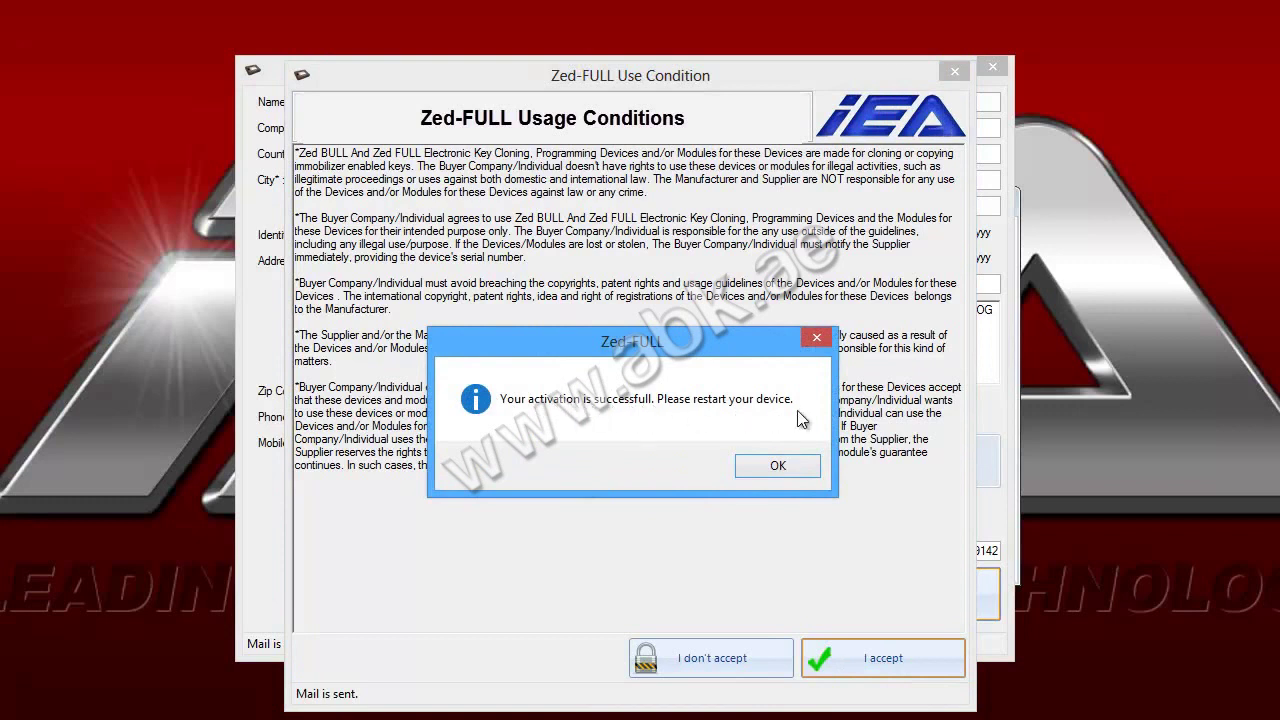
pyautogui.click(777, 467)
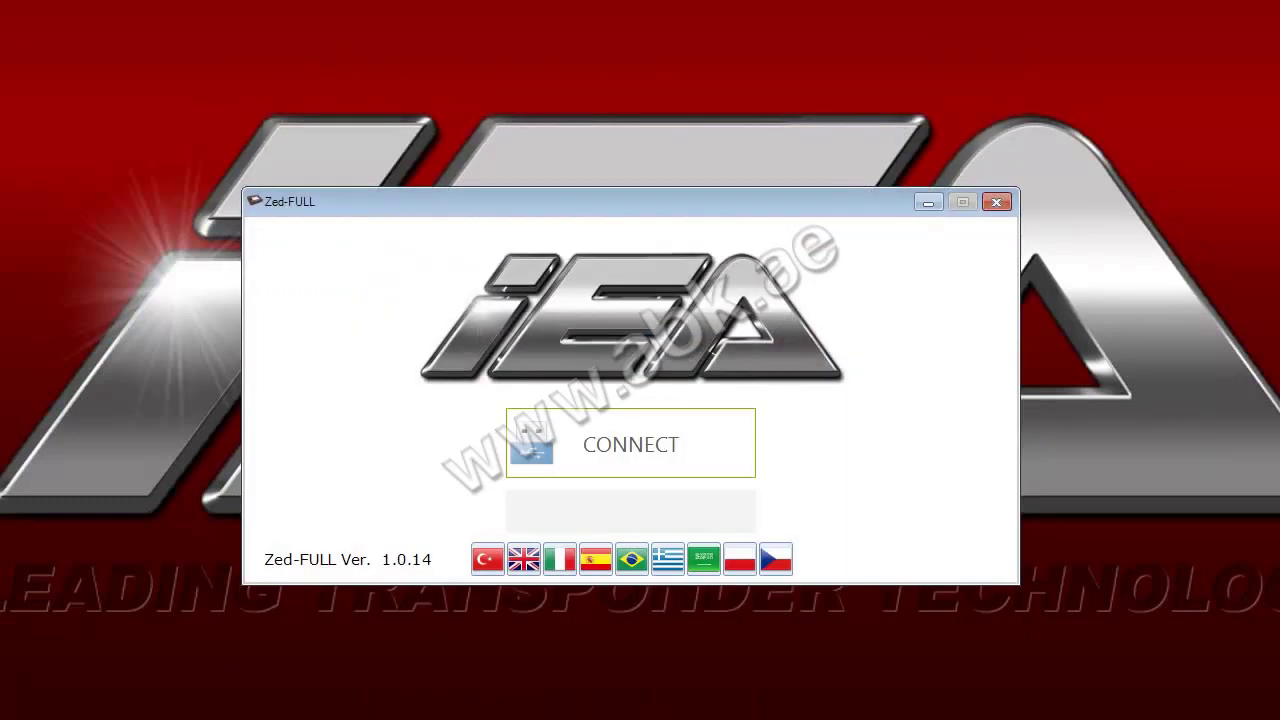
# Try CONNECT, dismiss the expired-activation error, activate the device, and close the ACTIVATION window
pyautogui.click(626, 455)
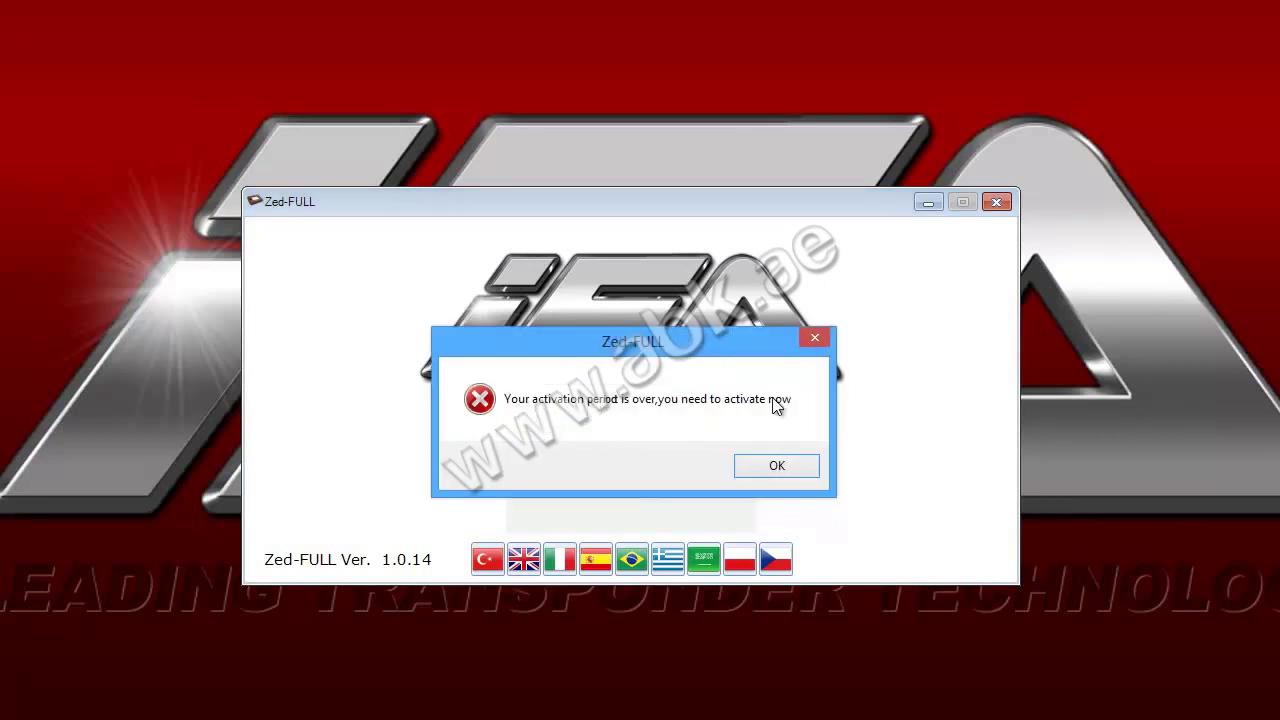
pyautogui.click(779, 466)
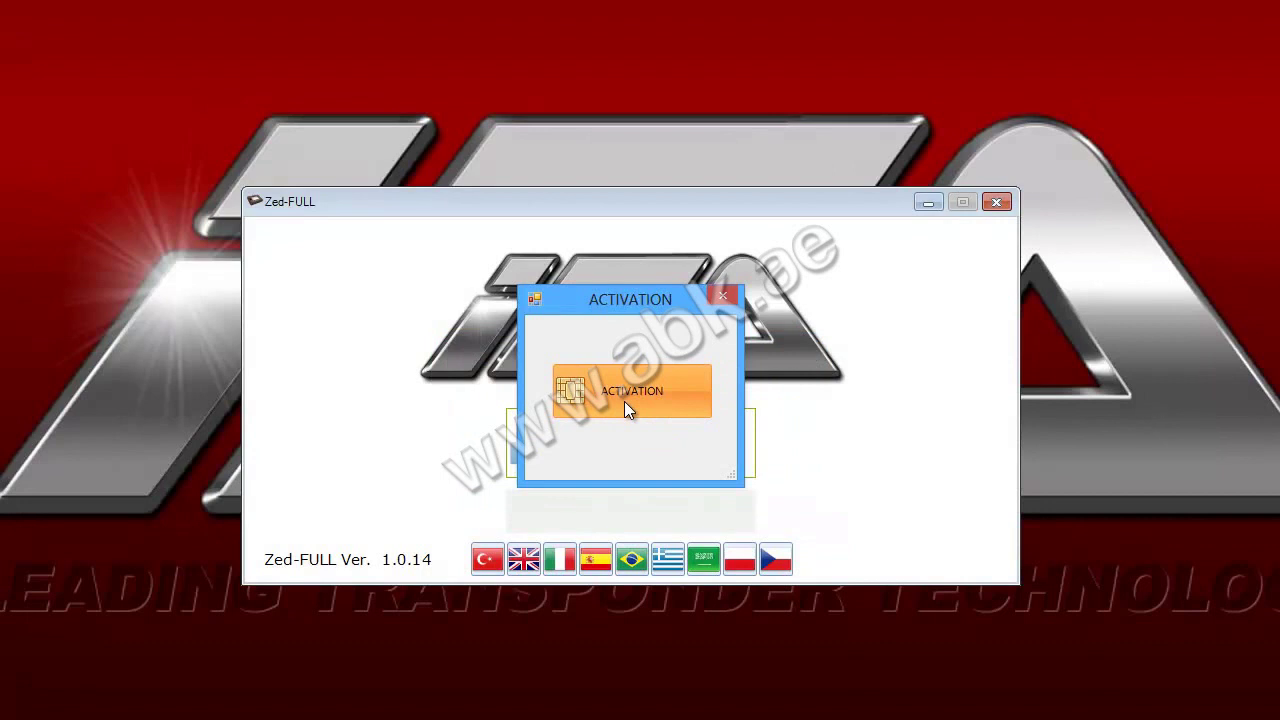
pyautogui.click(624, 401)
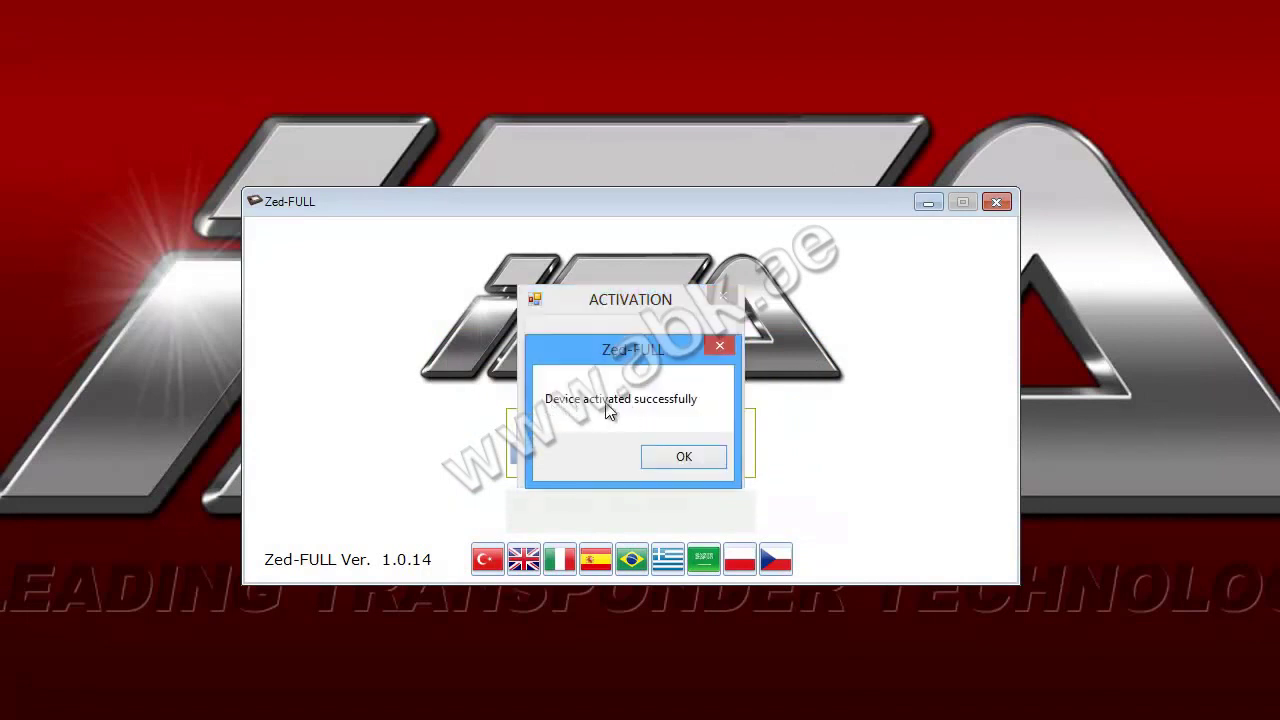
pyautogui.click(684, 457)
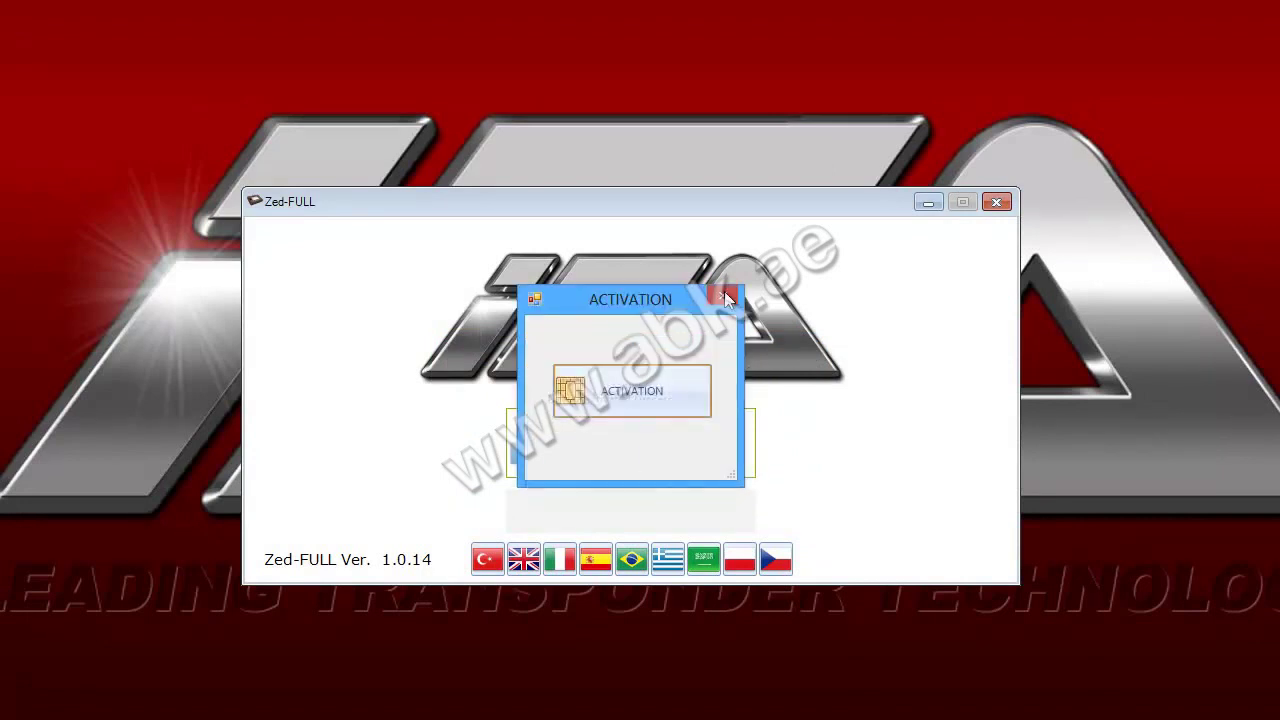
pyautogui.click(724, 293)
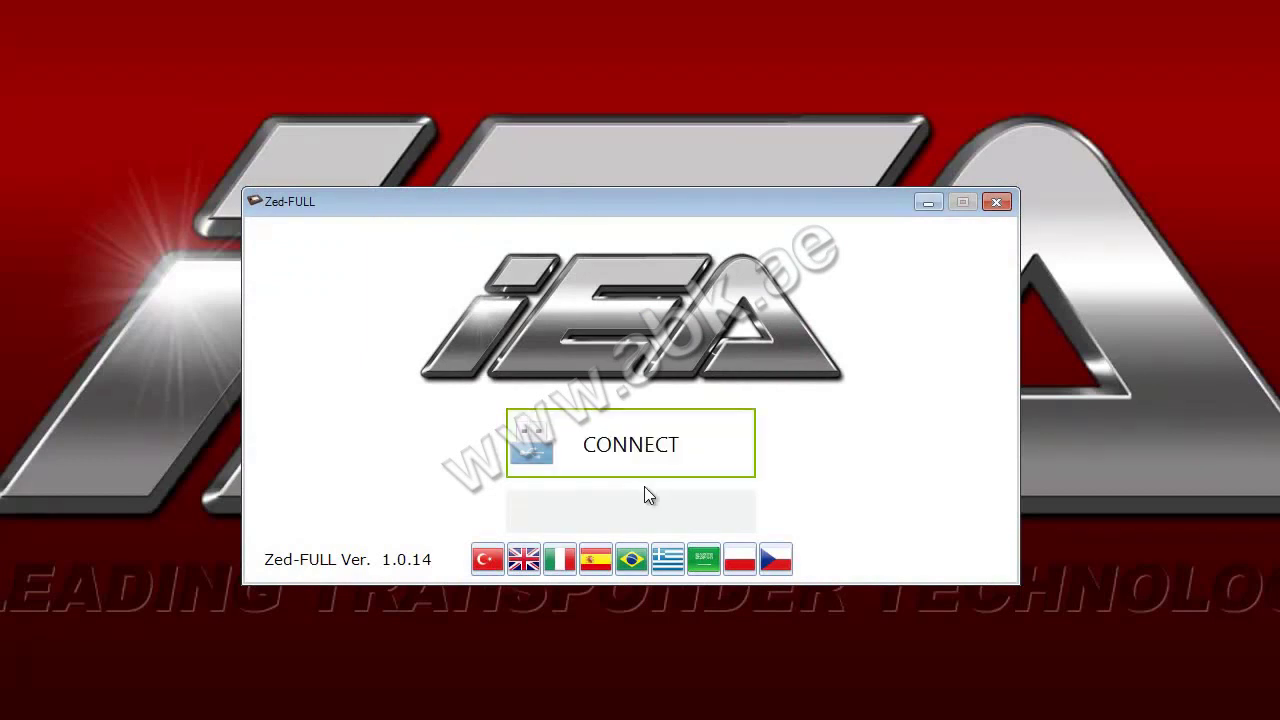